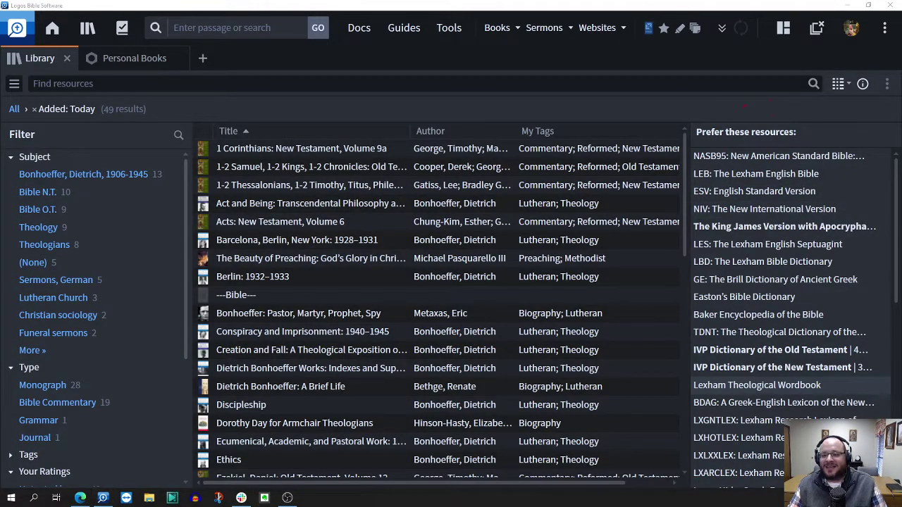
# Look through the Logos library list, then switch to the Lexicon document in Chrome.
pyautogui.moveTo(744, 107)
pyautogui.mouseDown()
pyautogui.moveTo(656, 320)
pyautogui.moveTo(729, 472)
pyautogui.moveTo(861, 310)
pyautogui.moveTo(824, 130)
pyautogui.moveTo(757, 114)
pyautogui.mouseUp()
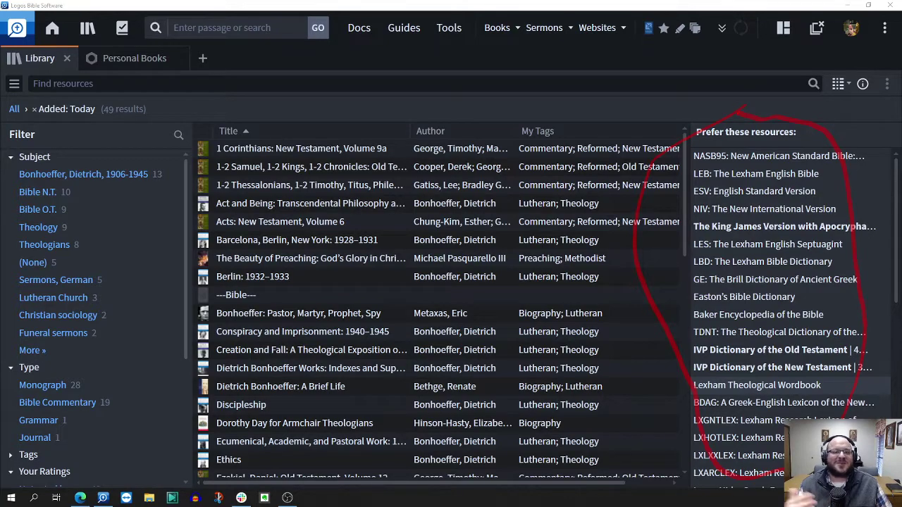
pyautogui.press('Escape')
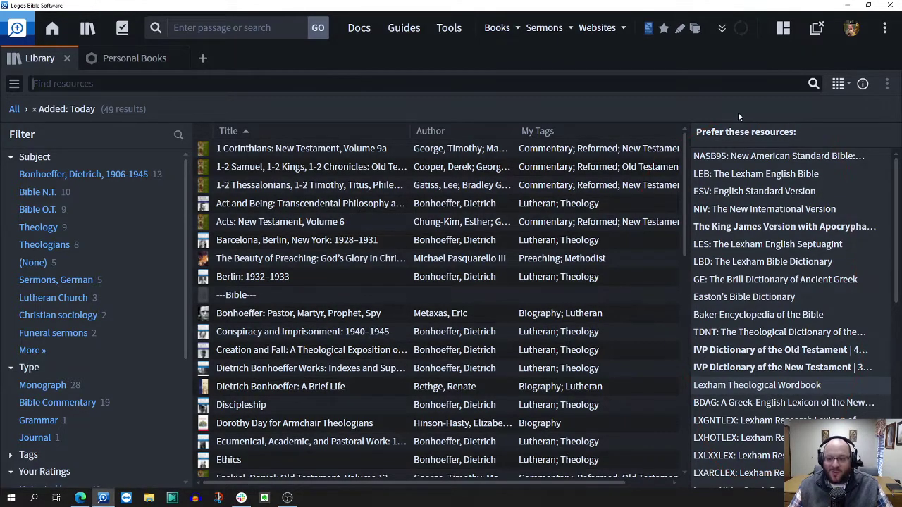
pyautogui.scroll(-3, 748, 262)
pyautogui.scroll(-1, 748, 261)
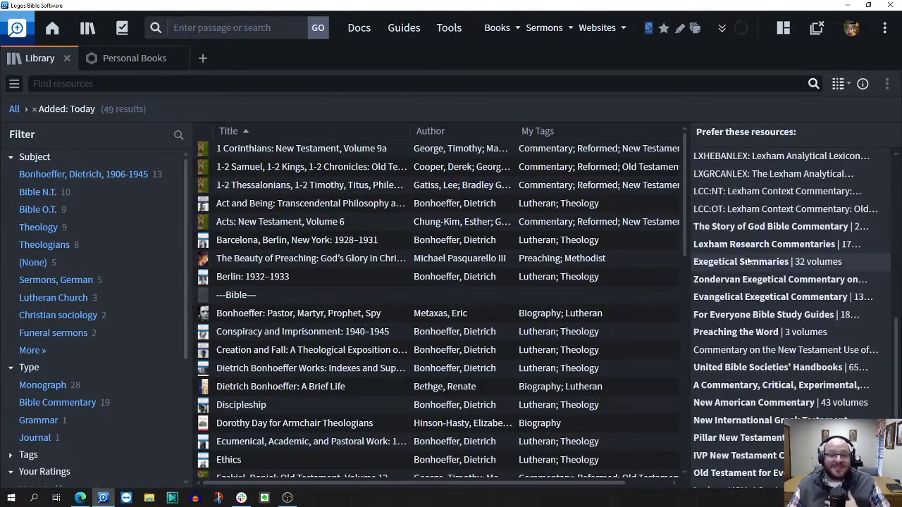
pyautogui.scroll(4, 748, 261)
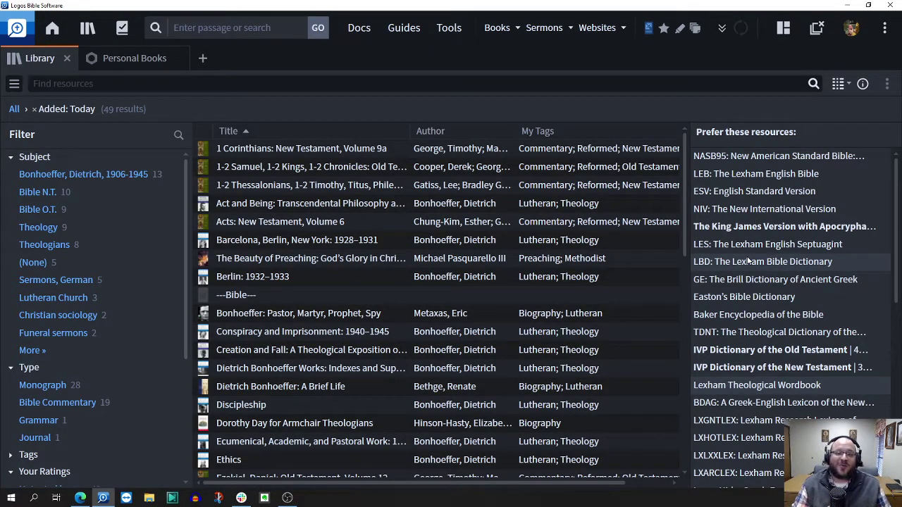
pyautogui.scroll(-5, 786, 369)
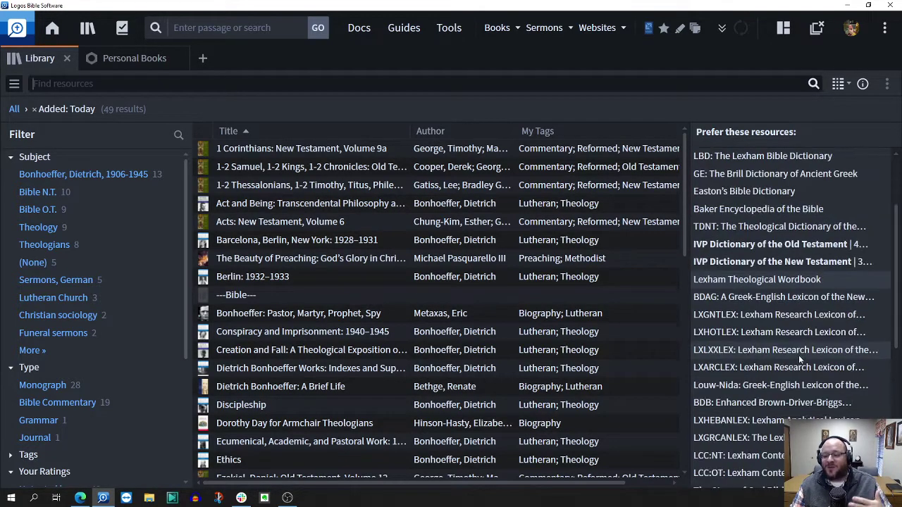
pyautogui.scroll(-2, 785, 384)
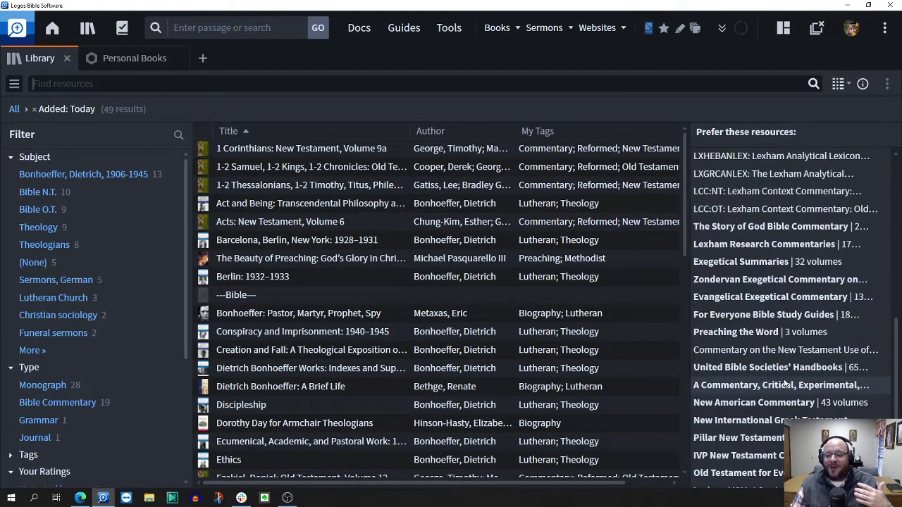
pyautogui.scroll(-1, 786, 383)
pyautogui.scroll(8, 786, 384)
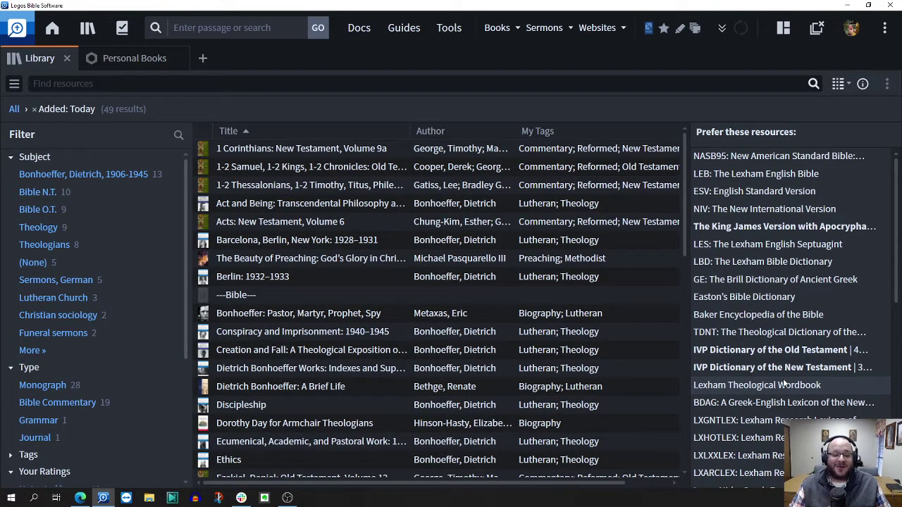
pyautogui.click(80, 497)
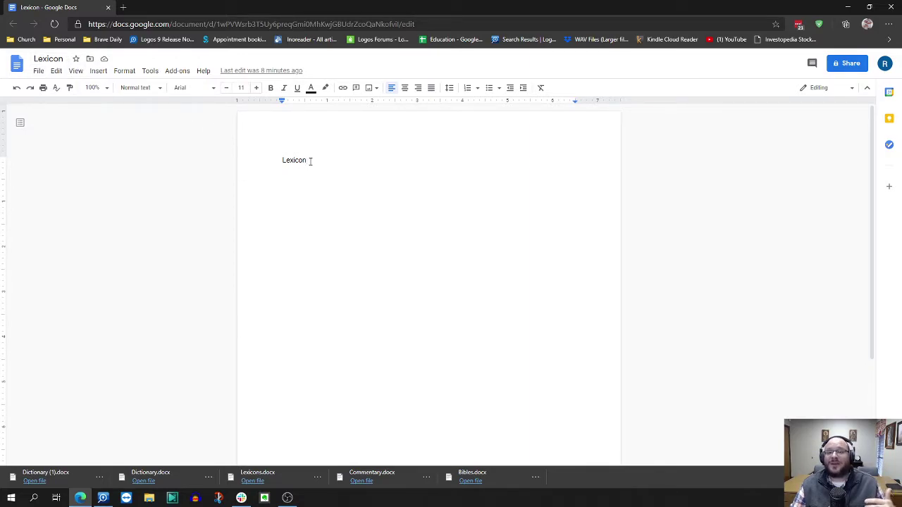
# Download the Lexicon document as a Microsoft Word (.docx) file and return to Logos.
pyautogui.click(38, 71)
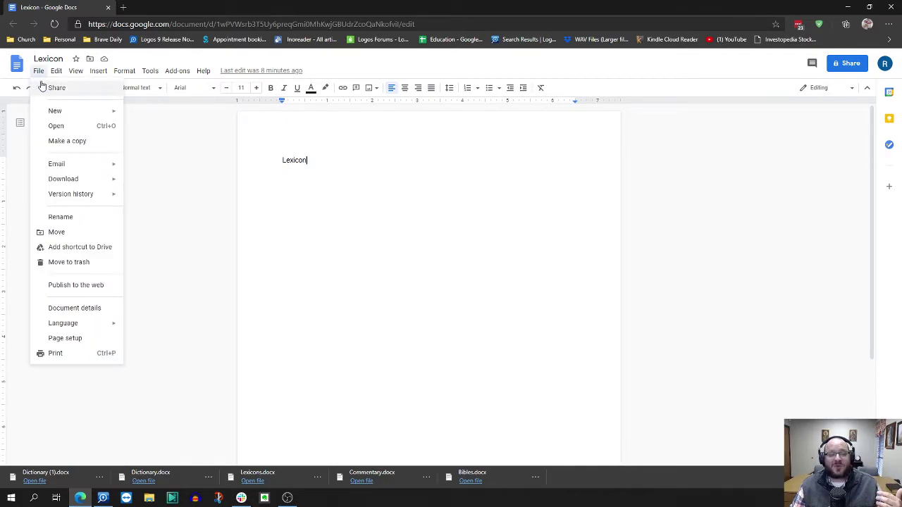
pyautogui.moveTo(64, 181)
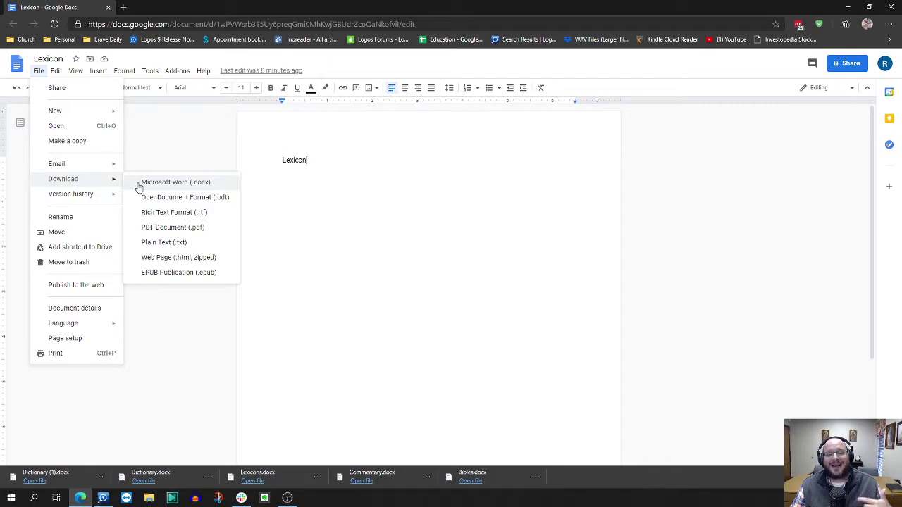
pyautogui.click(176, 183)
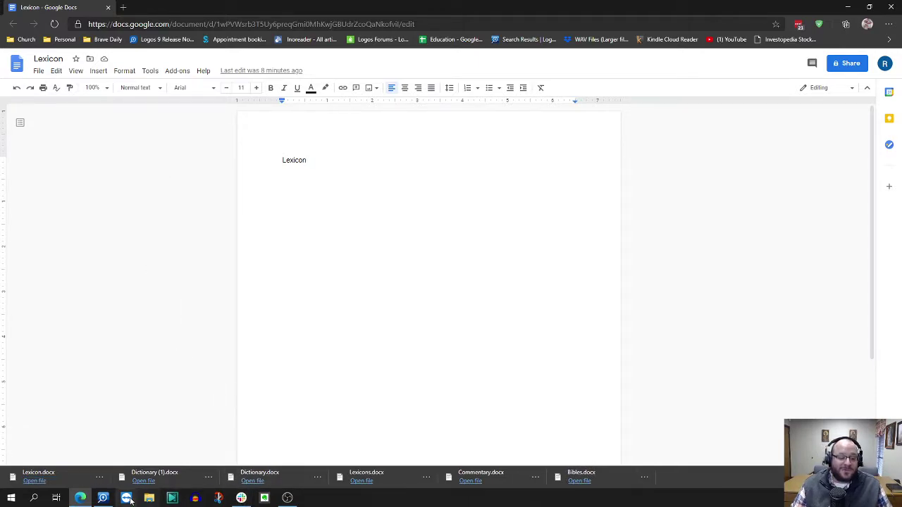
pyautogui.click(103, 497)
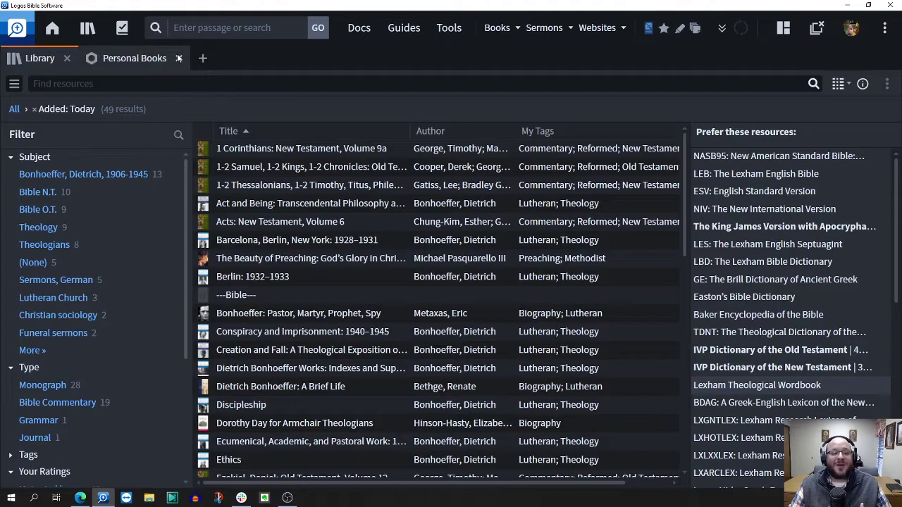
# Reopen Personal Books through the Tools search, listing five books including ---Bible---.
pyautogui.click(116, 57)
pyautogui.click(177, 57)
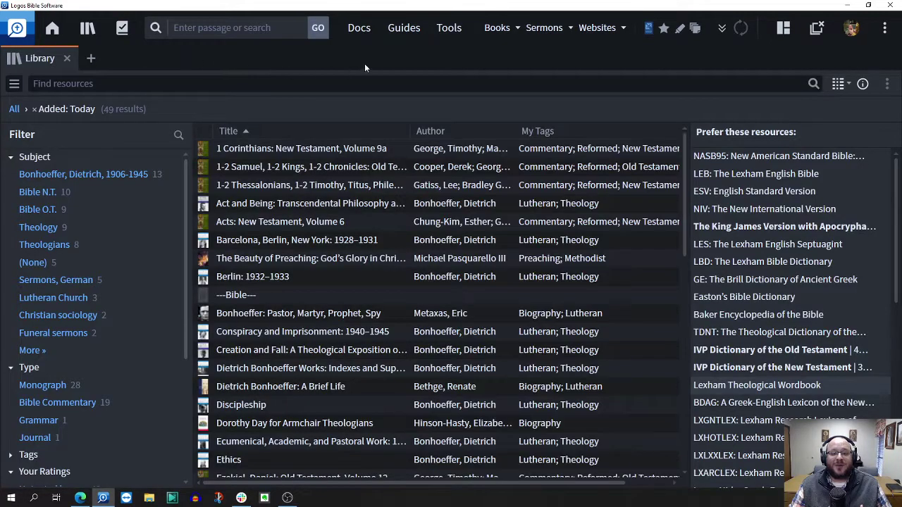
pyautogui.click(446, 28)
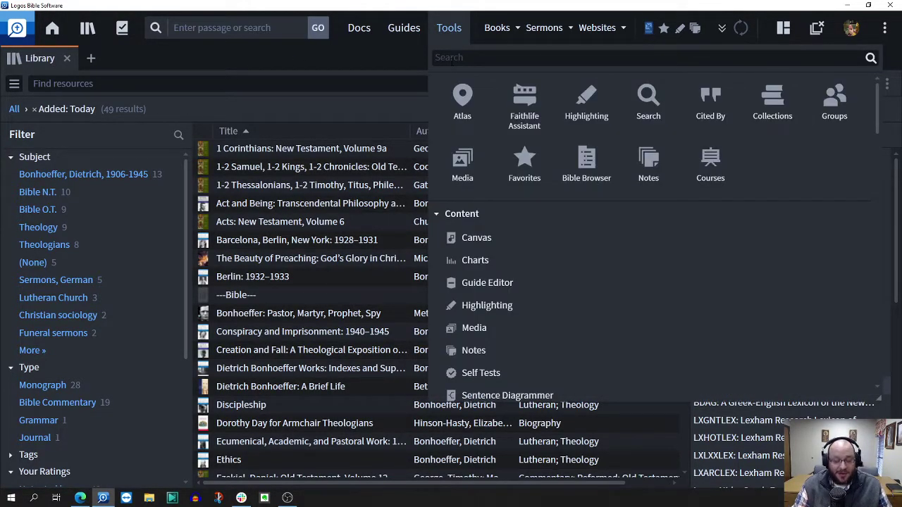
pyautogui.write('Persona')
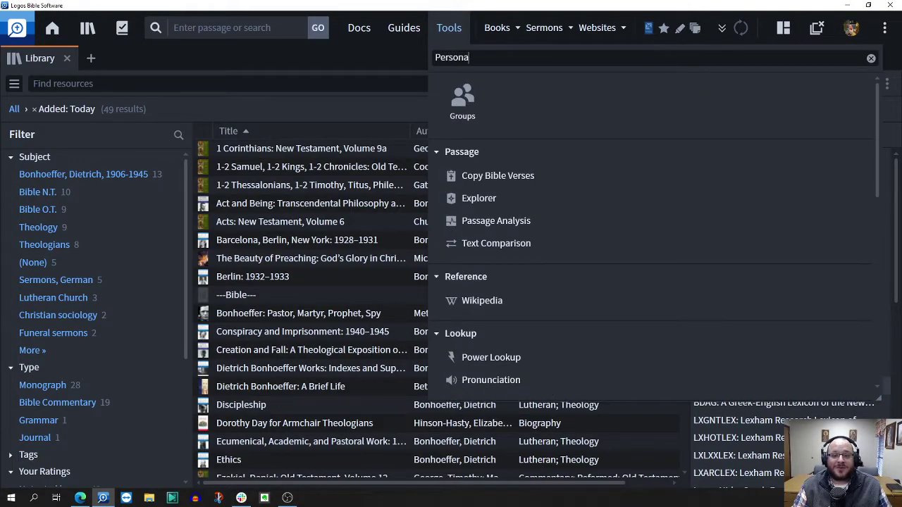
pyautogui.write('l Books')
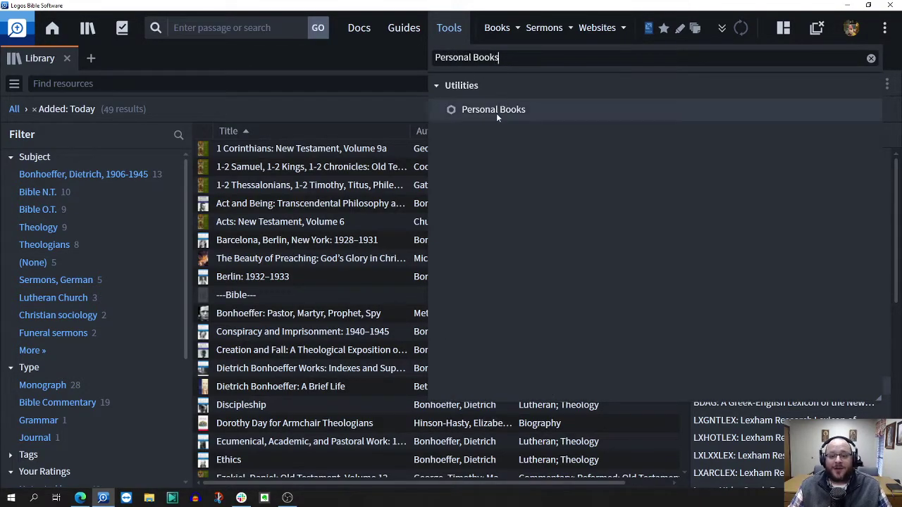
pyautogui.click(496, 113)
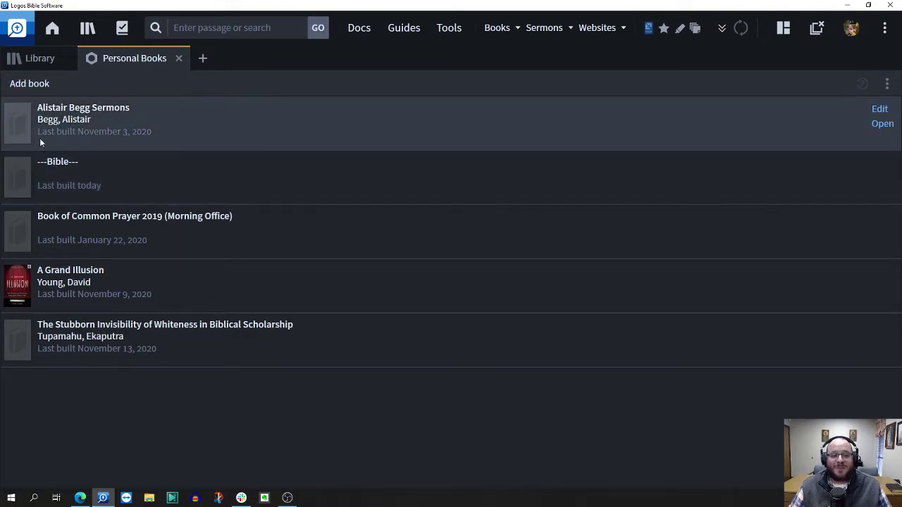
# Add a personal book titled ---Lexicons--- using Lexicon.docx as its file, and build it.
pyautogui.click(26, 84)
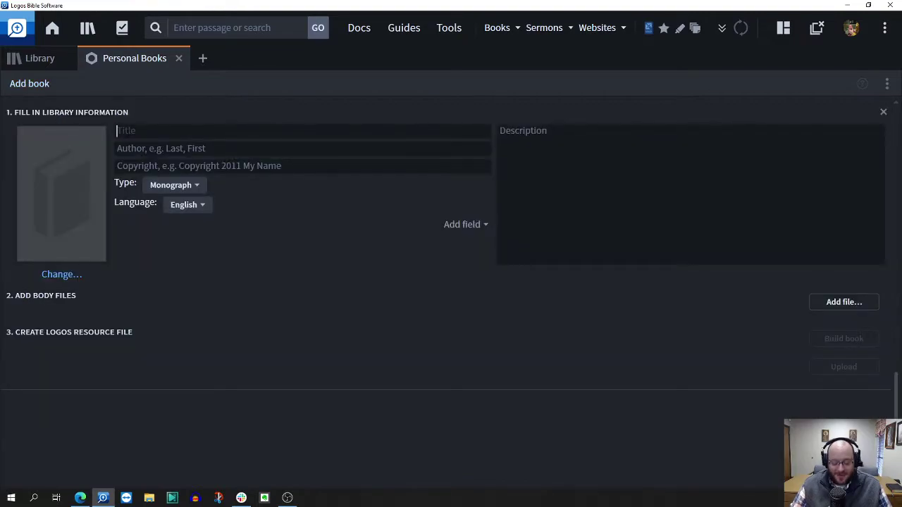
pyautogui.write('---')
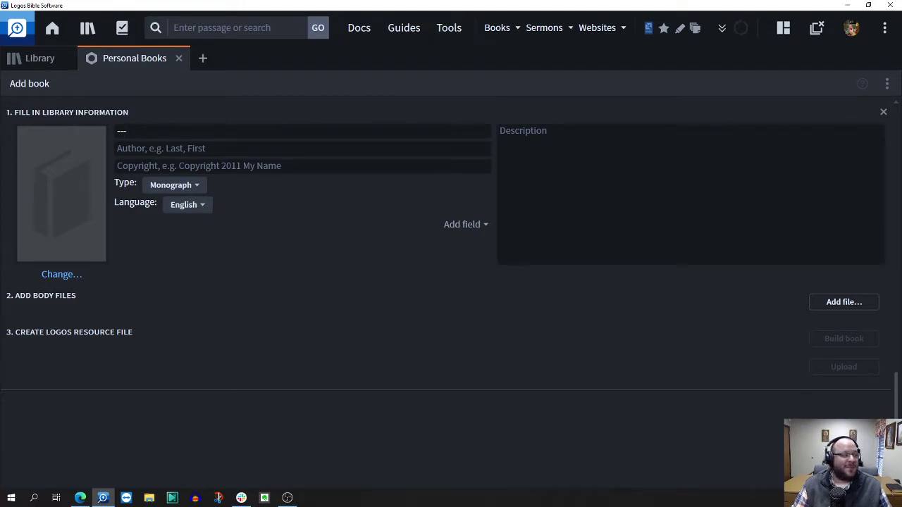
pyautogui.write('Lexicon')
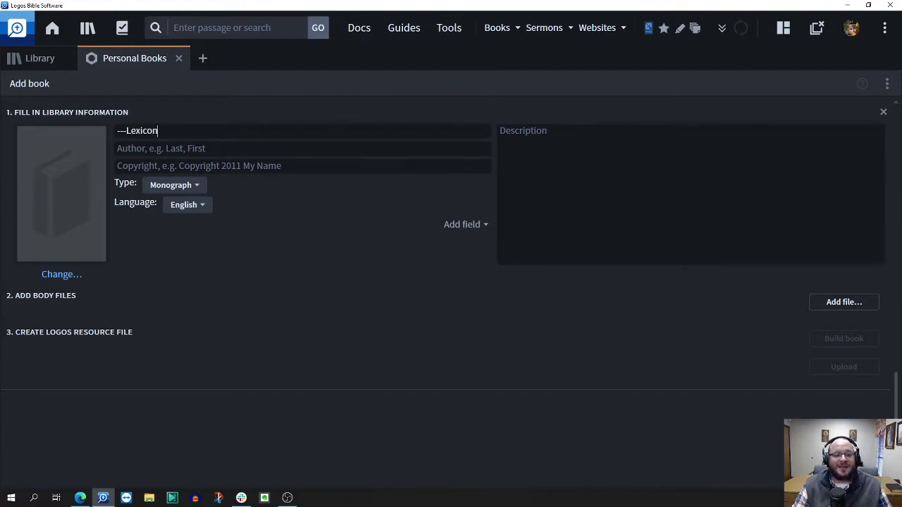
pyautogui.write('s---')
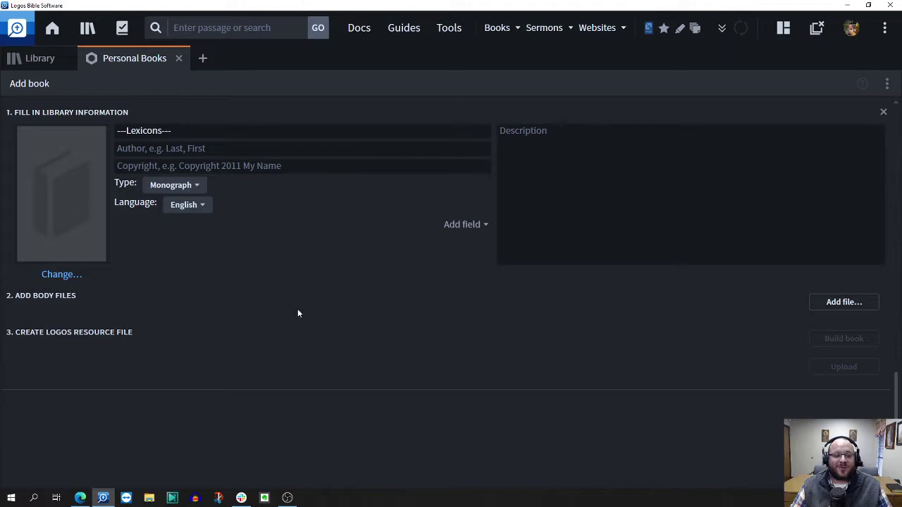
pyautogui.click(859, 303)
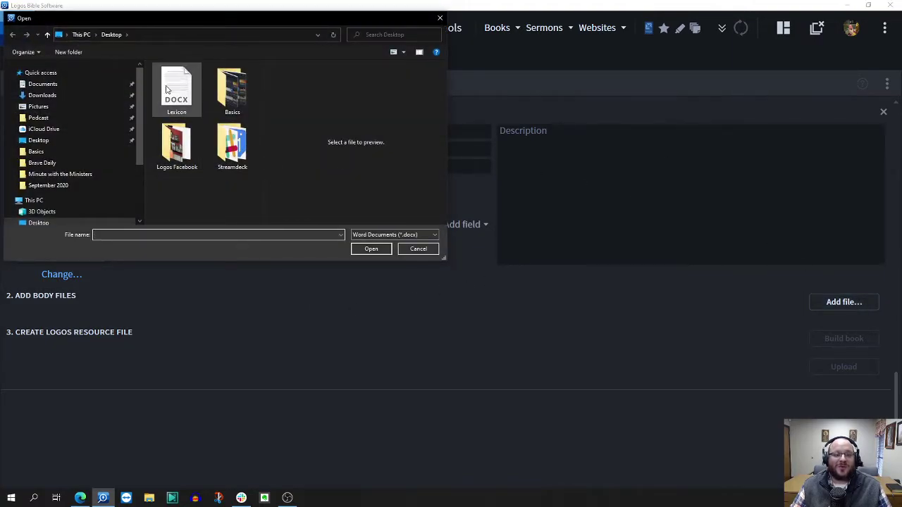
pyautogui.click(169, 87)
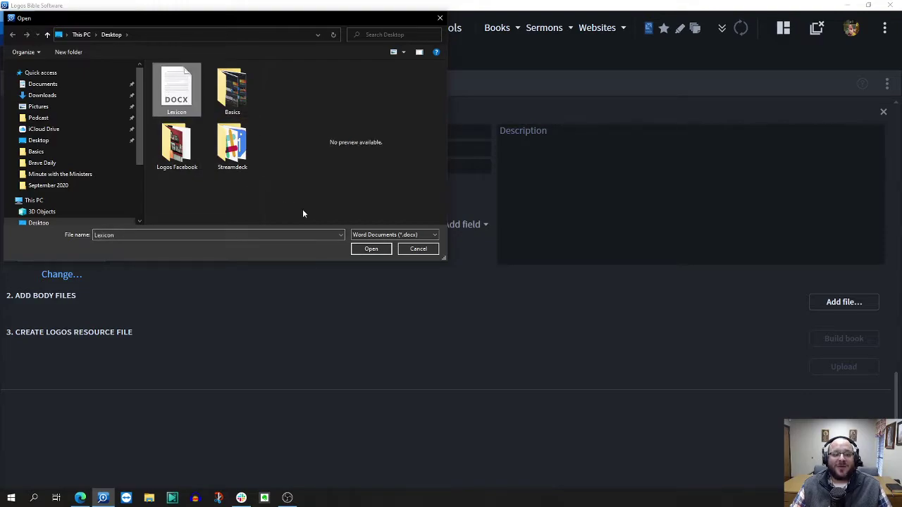
pyautogui.click(372, 252)
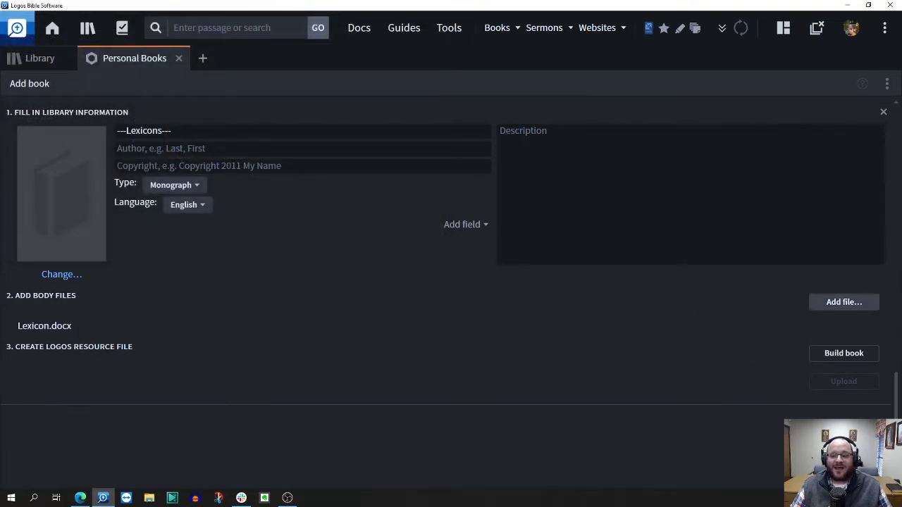
pyautogui.click(834, 362)
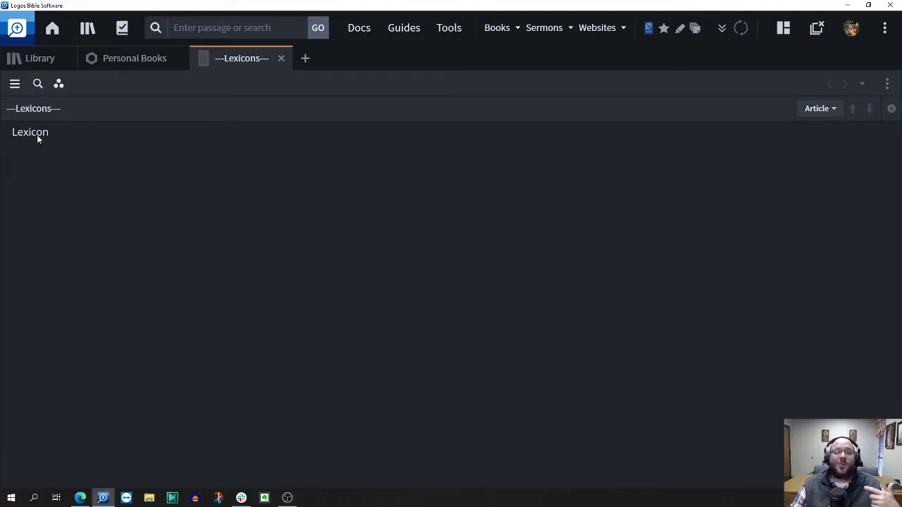
# Return to the Library list of 49 resources added today.
pyautogui.click(32, 62)
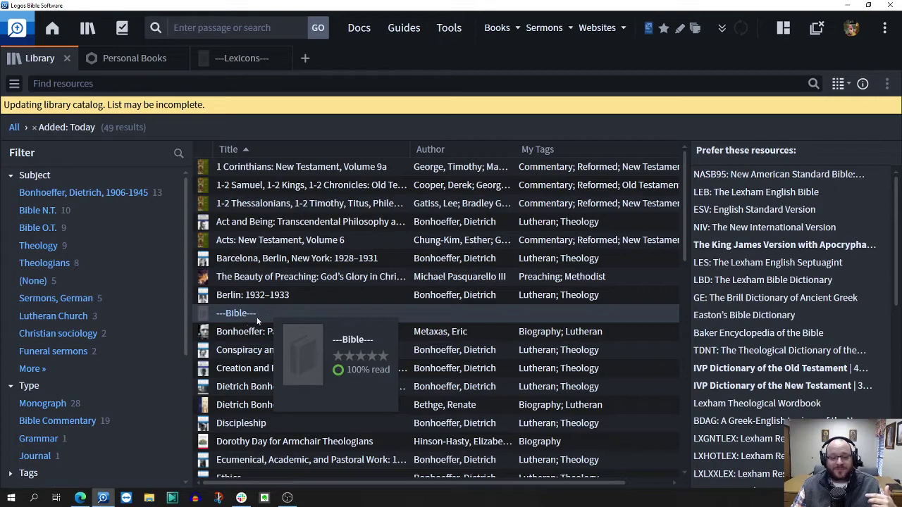
# Move ---Bible--- to the top of the preferred resources, then clear the Added: Today filter.
pyautogui.moveTo(257, 316); pyautogui.dragTo(753, 172)
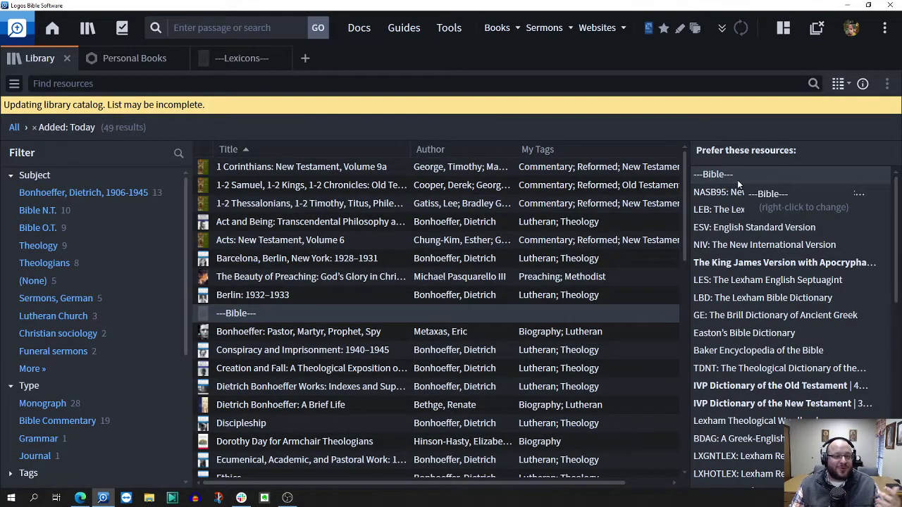
pyautogui.moveTo(737, 180); pyautogui.dragTo(737, 180)
pyautogui.moveTo(236, 313); pyautogui.dragTo(317, 394)
pyautogui.scroll(-10, 317, 396)
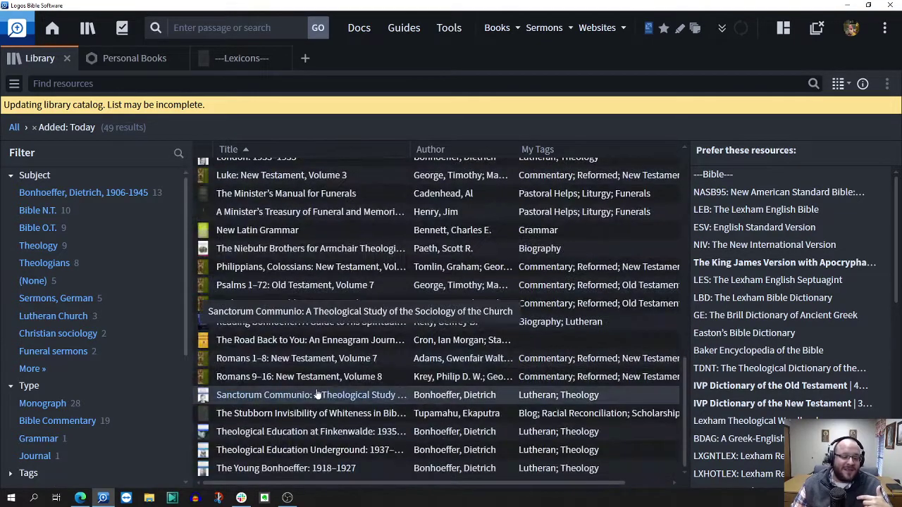
pyautogui.scroll(10, 317, 396)
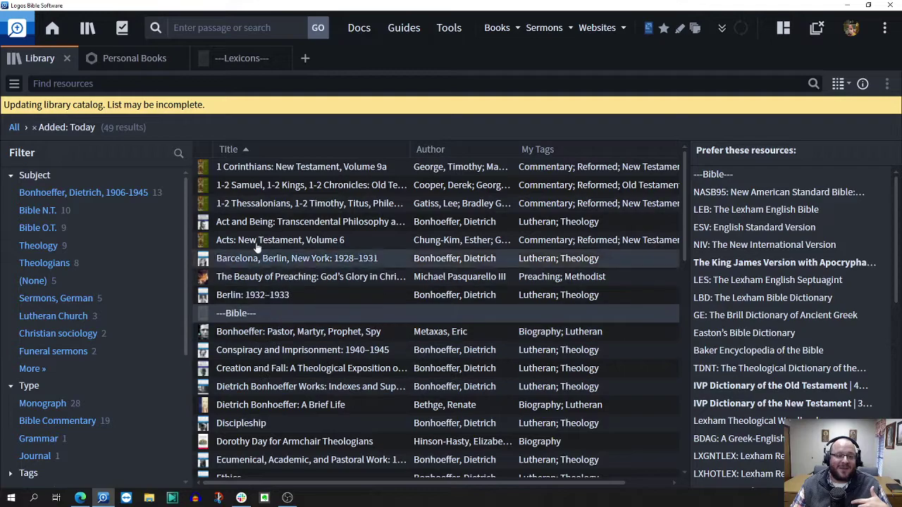
pyautogui.click(35, 127)
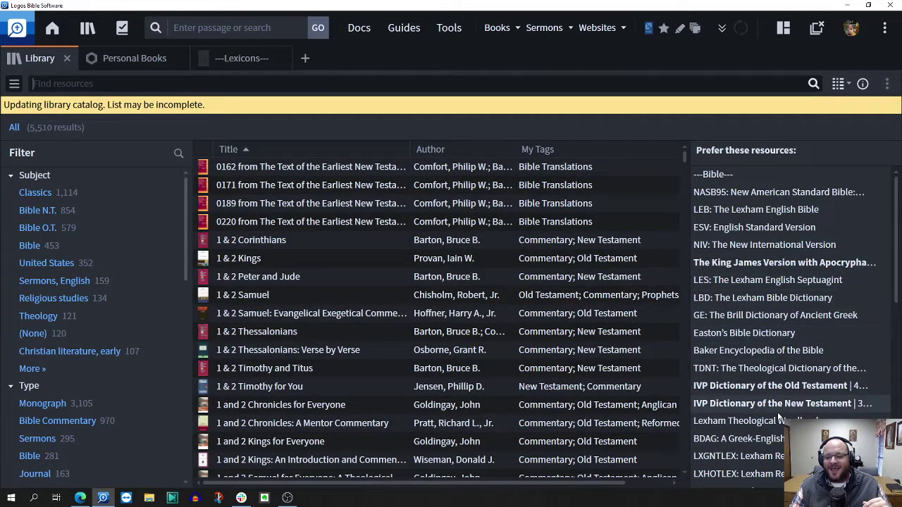
pyautogui.scroll(-3, 778, 423)
pyautogui.scroll(-5, 778, 425)
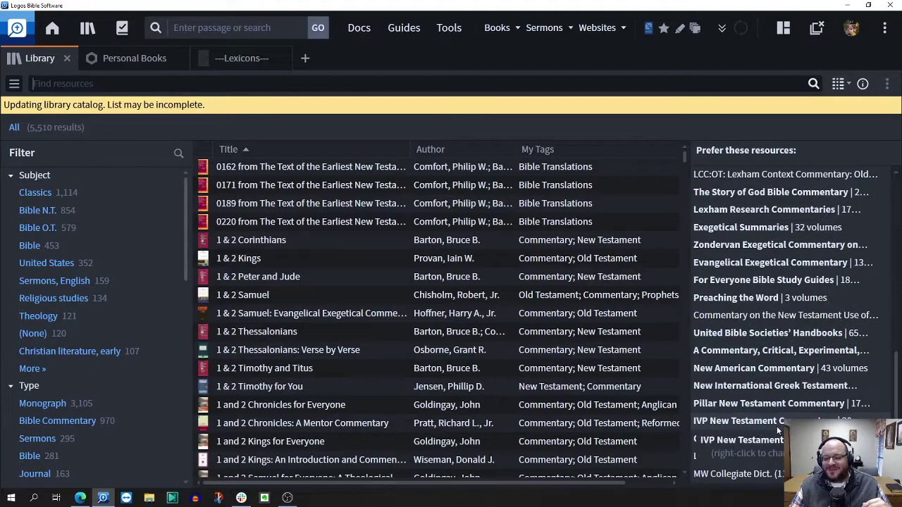
pyautogui.scroll(8, 778, 430)
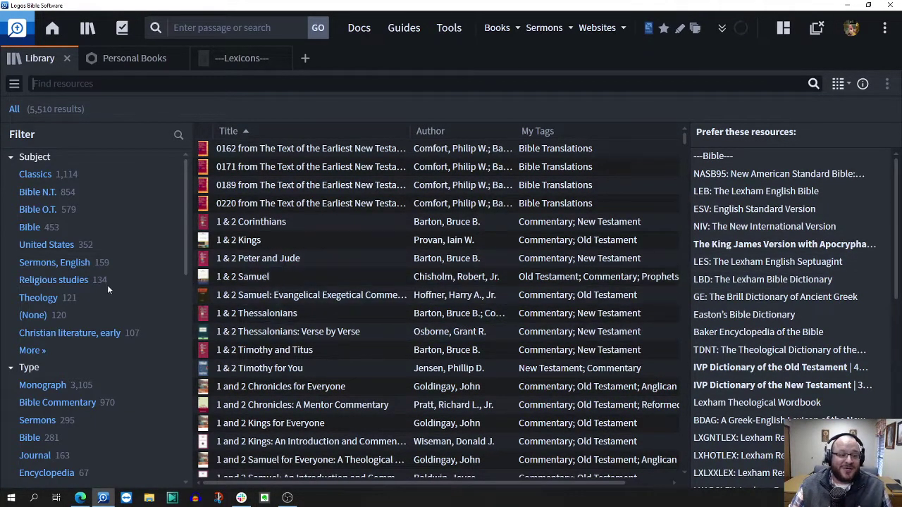
pyautogui.scroll(-5, 83, 320)
pyautogui.scroll(-5, 69, 362)
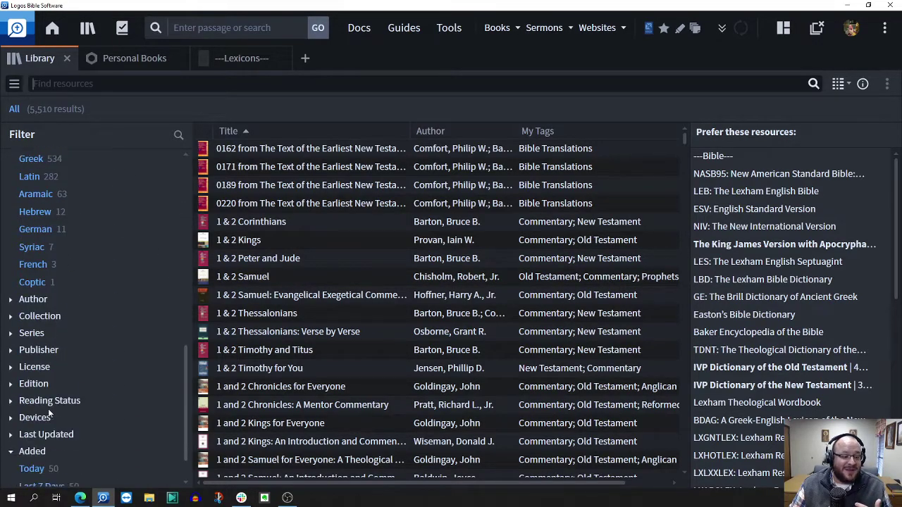
# Filter to Added: Today and drop ---Lexicons--- into the preferred list just above BDAG.
pyautogui.click(35, 427)
pyautogui.scroll(-12, 296, 317)
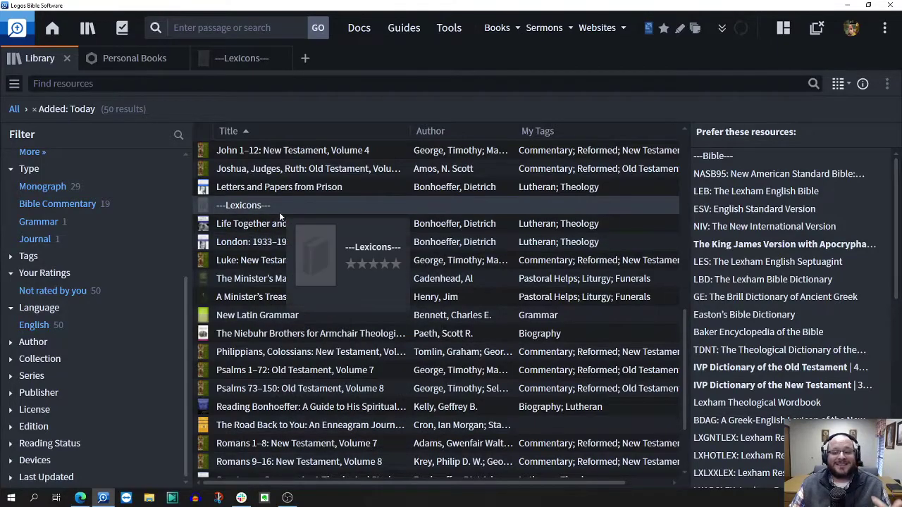
pyautogui.scroll(-1, 772, 314)
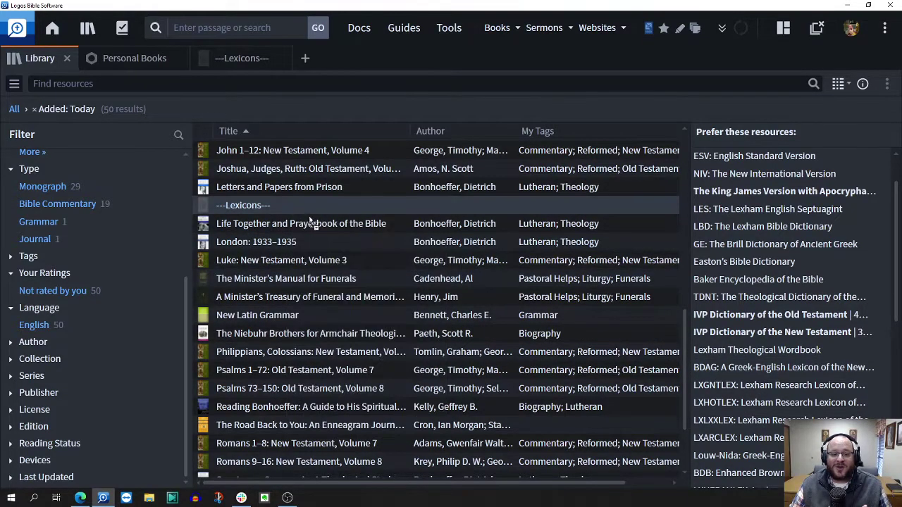
pyautogui.moveTo(309, 220); pyautogui.dragTo(697, 361)
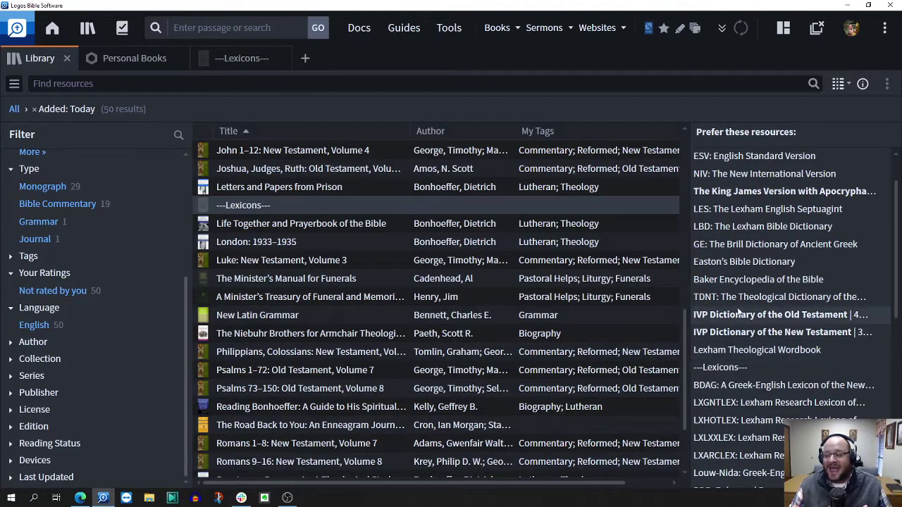